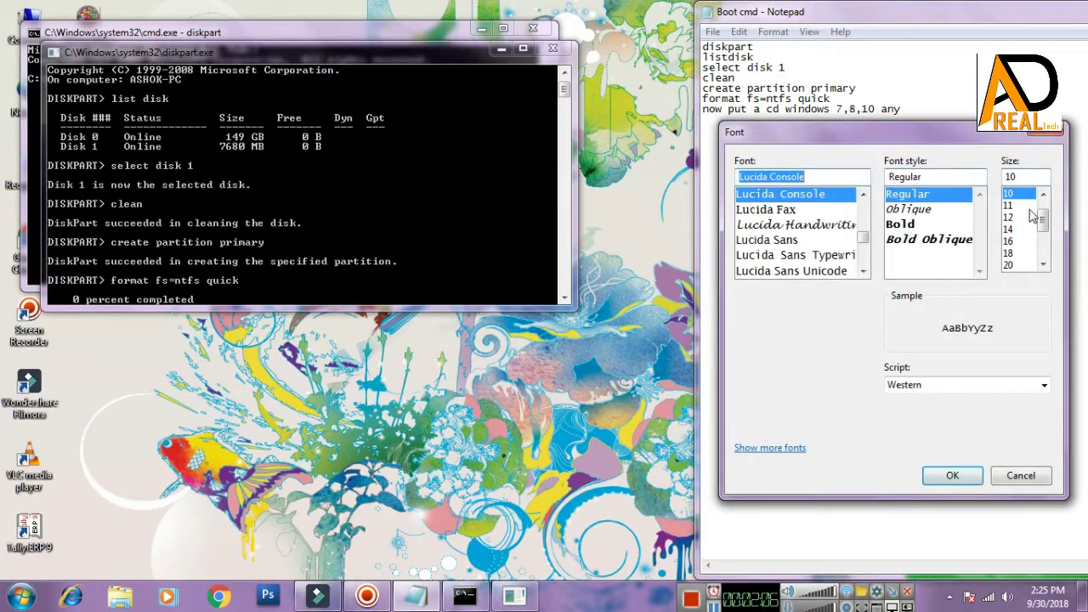
Set the Boot cmd note's font size to 16
{"action": "key", "text": "Tab"}
{"action": "key", "text": "Tab"}
{"action": "left_click", "coordinate": [1008, 242]}
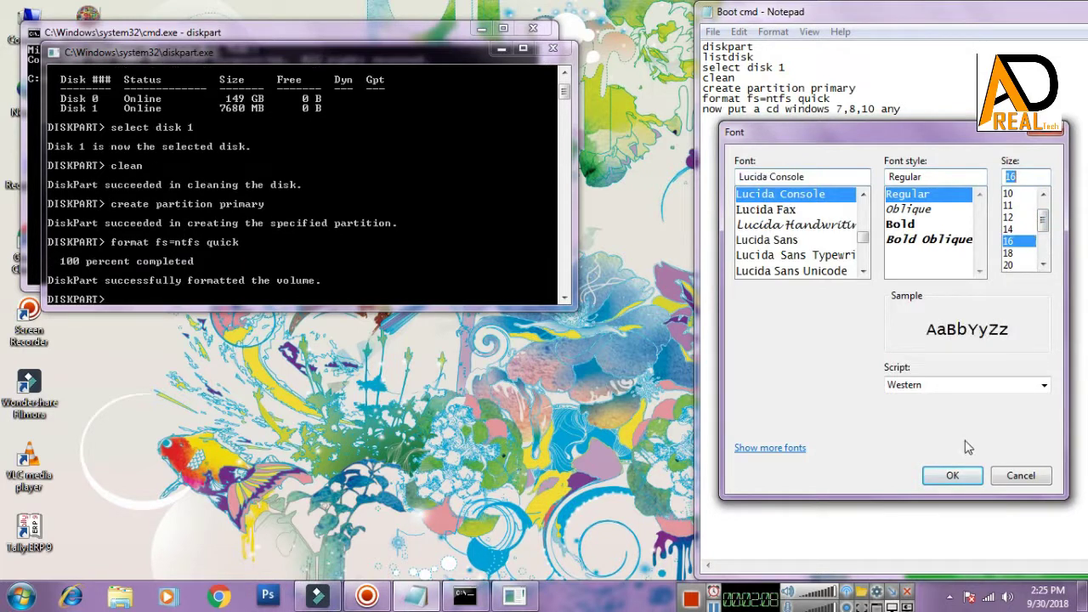
{"action": "left_click", "coordinate": [952, 475]}
{"action": "left_click", "coordinate": [1043, 158]}
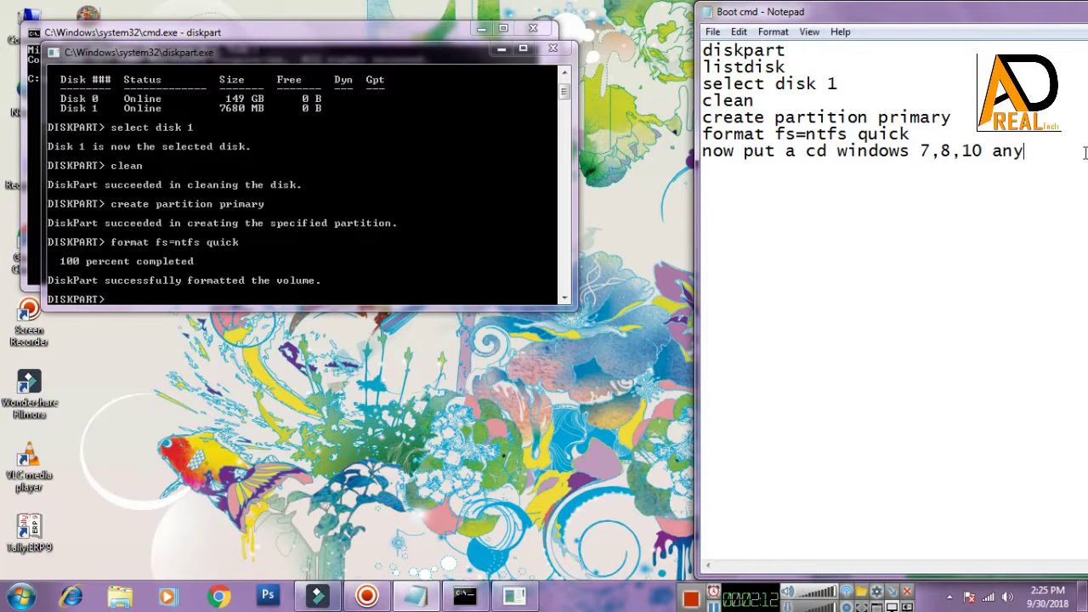
Exit DiskPart and close the command prompt with the exit command
{"action": "left_click", "coordinate": [136, 304]}
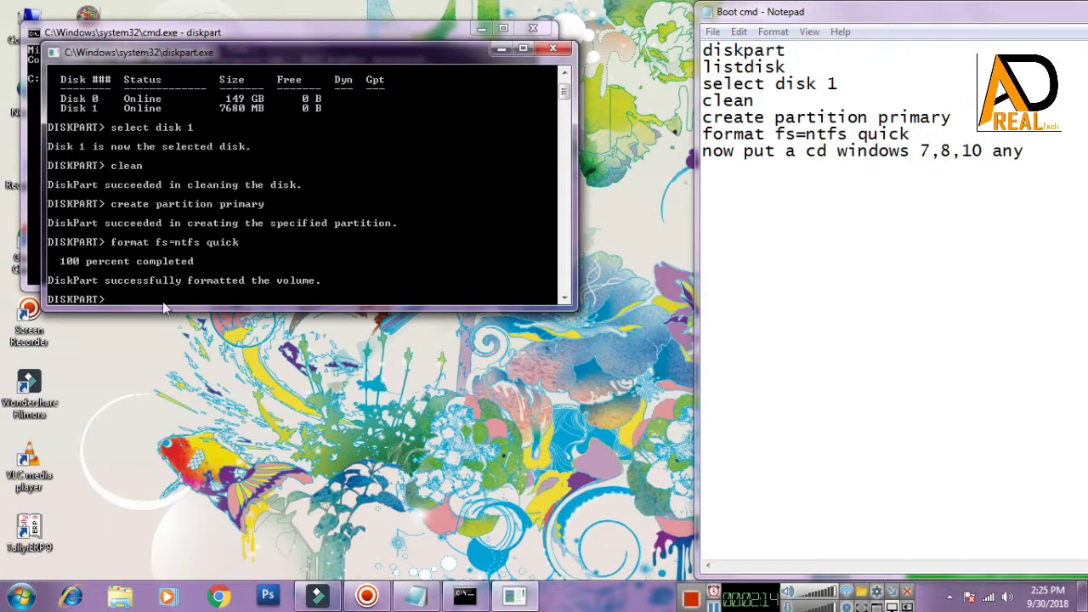
{"action": "type", "text": "exit"}
{"action": "key", "text": "Return"}
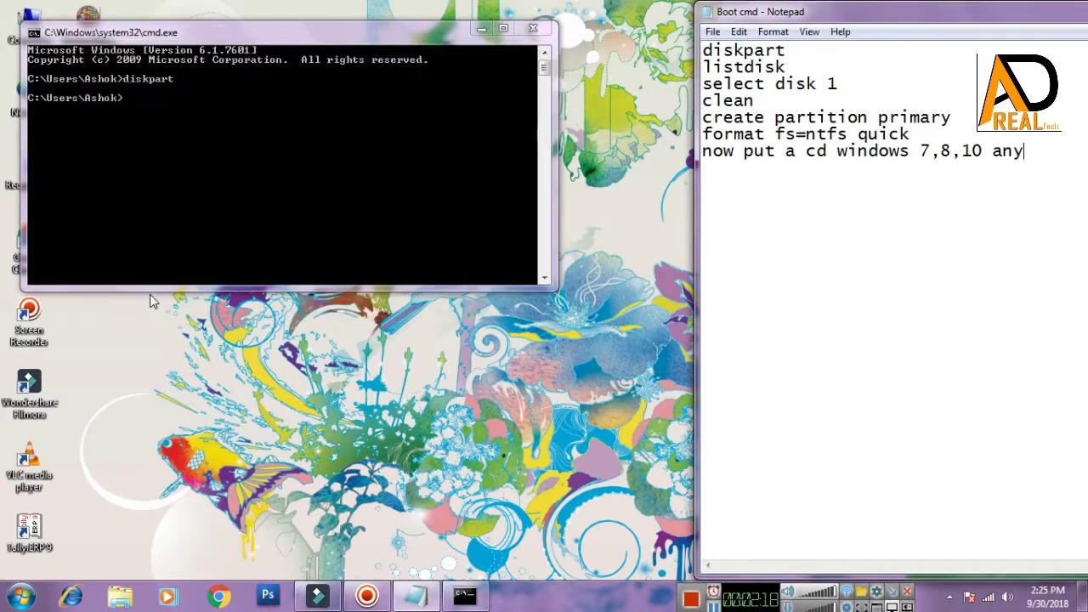
{"action": "type", "text": "e"}
{"action": "key", "text": "BackSpace"}
{"action": "left_click", "coordinate": [257, 198]}
{"action": "type", "text": "exit"}
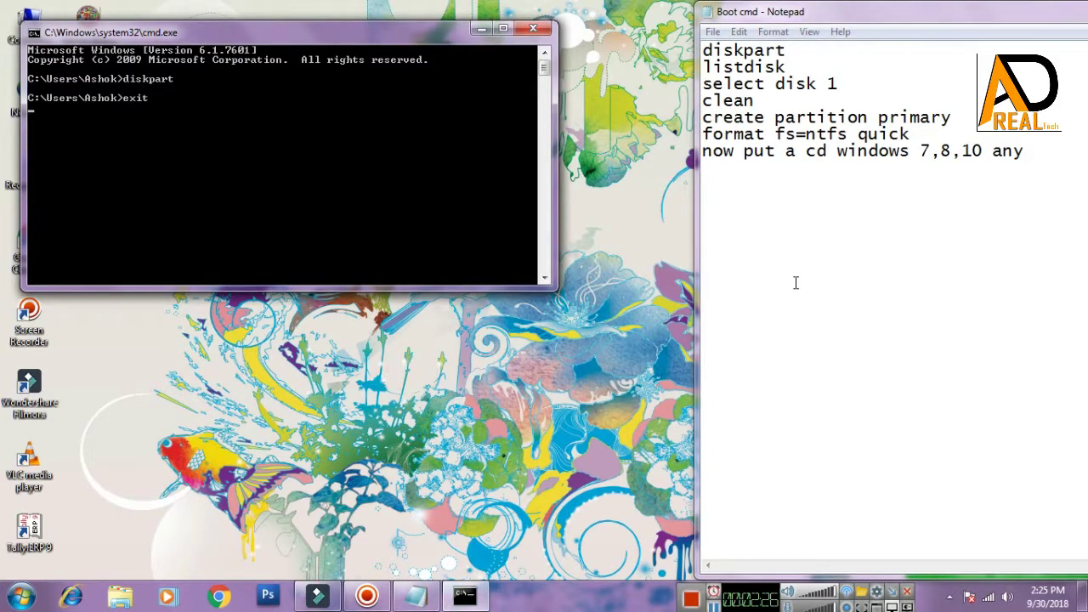
{"action": "key", "text": "Return"}
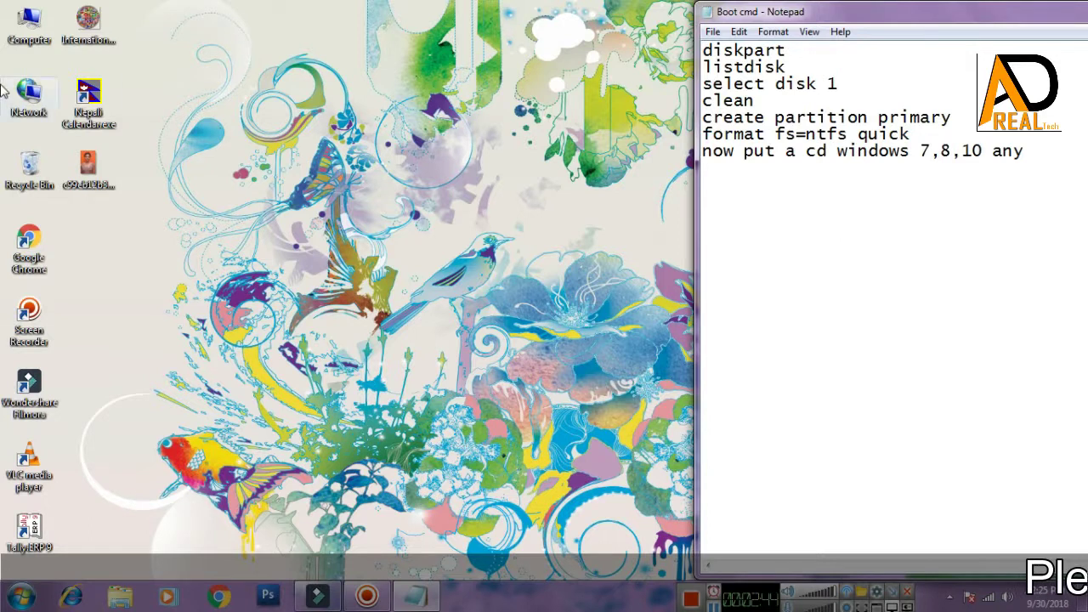
{"action": "right_click", "coordinate": [235, 97]}
{"action": "right_click", "coordinate": [277, 148]}
{"action": "left_click", "coordinate": [340, 192]}
Add the line "dont open the usb or pendrive" at the end of the Boot cmd note
{"action": "left_click", "coordinate": [847, 200]}
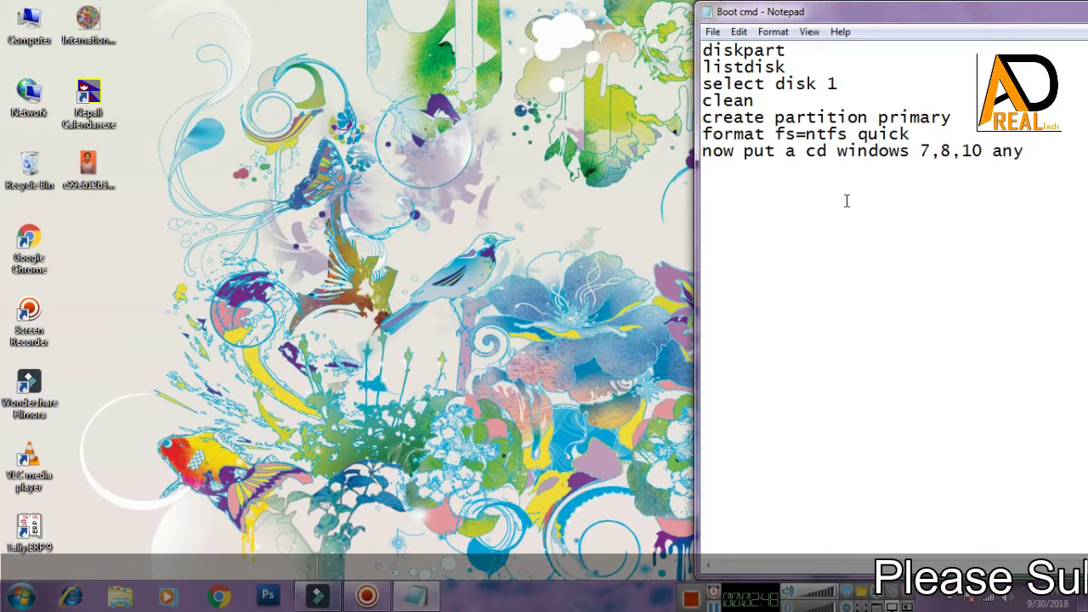
{"action": "type", "text": "don"}
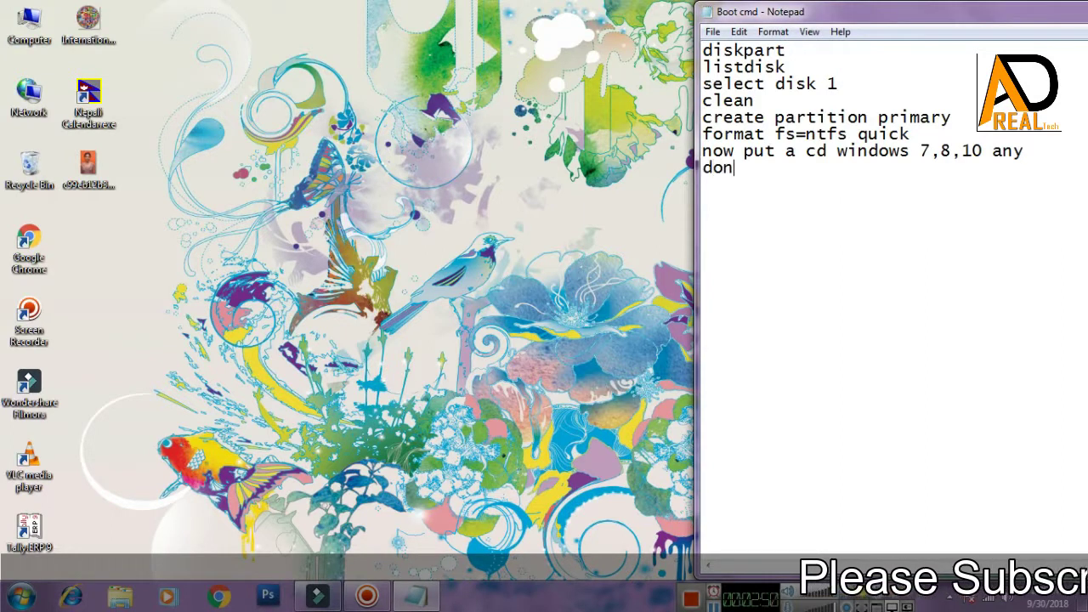
{"action": "type", "text": "t open th"}
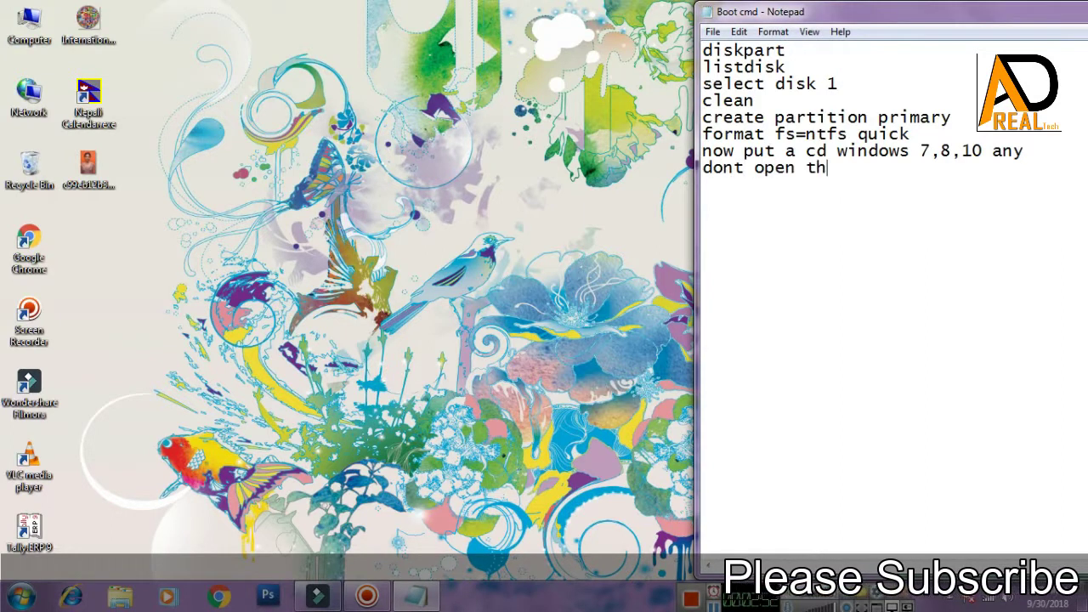
{"action": "type", "text": "e usb "}
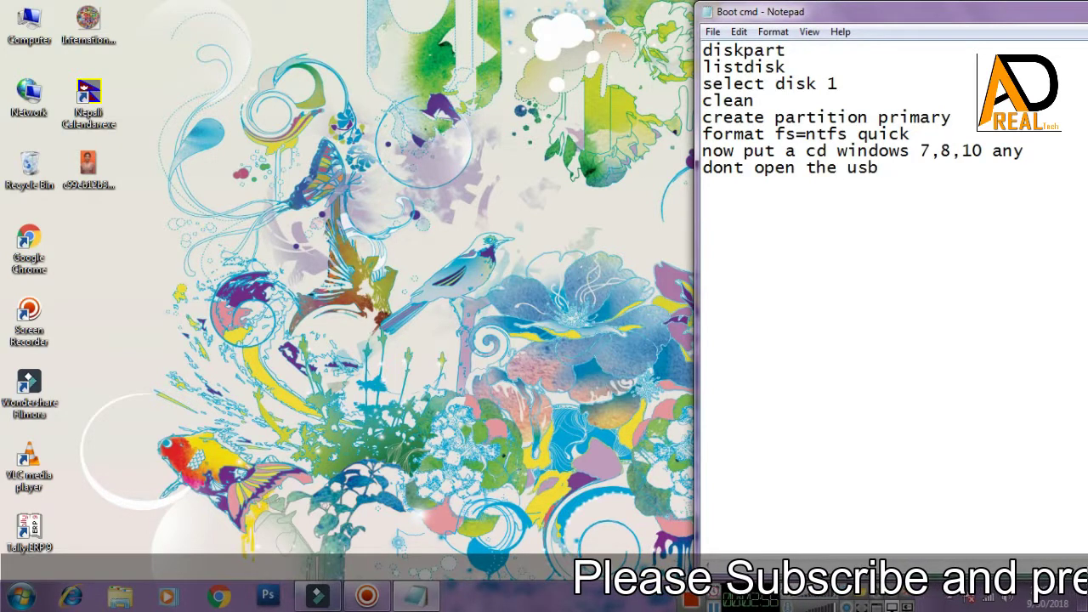
{"action": "type", "text": "or "}
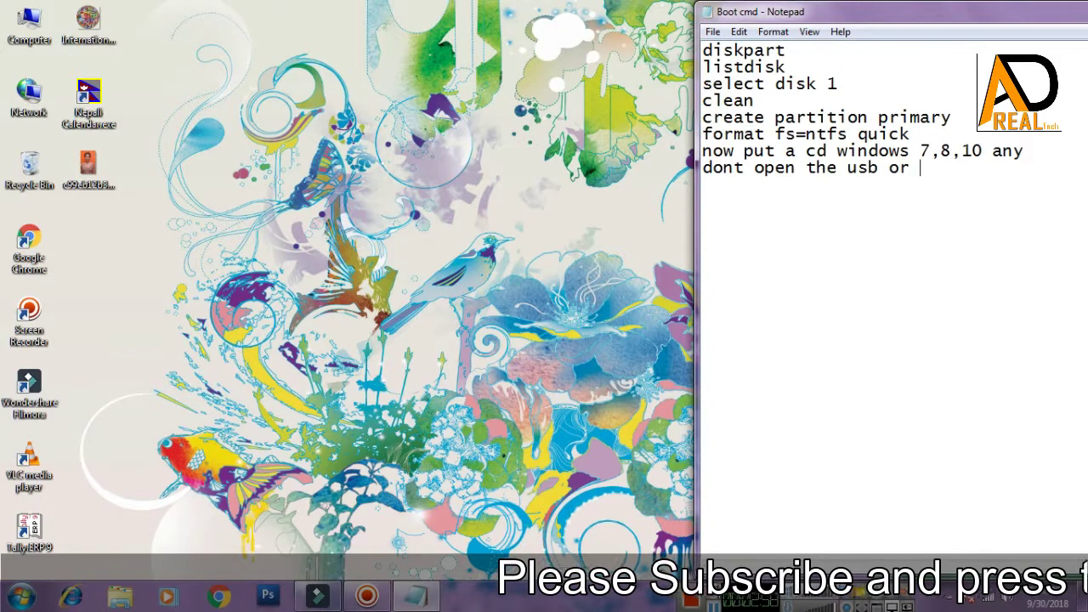
{"action": "type", "text": "pen"}
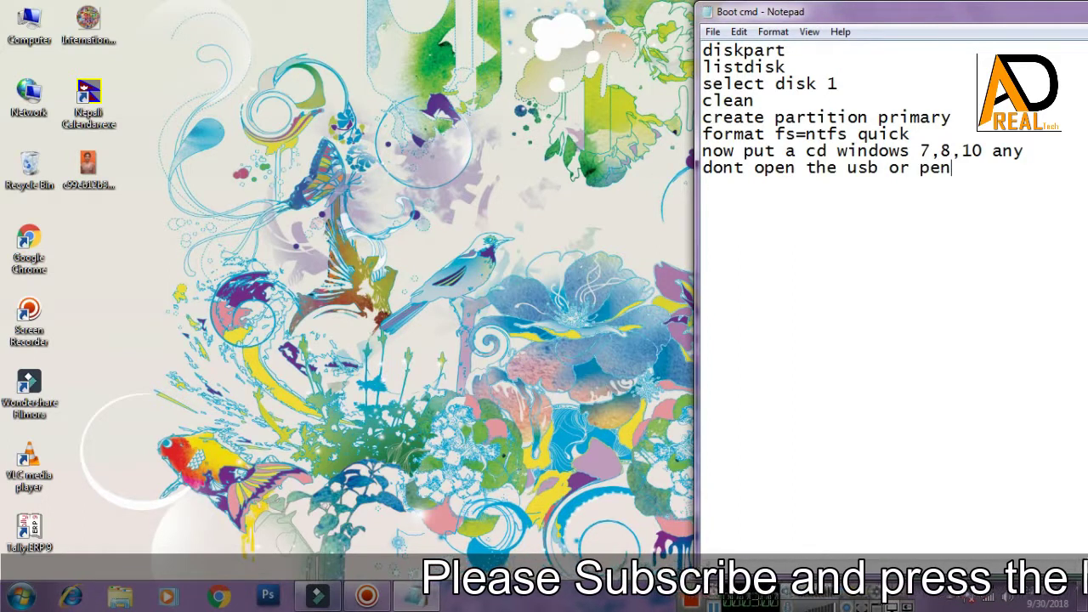
{"action": "type", "text": "drive"}
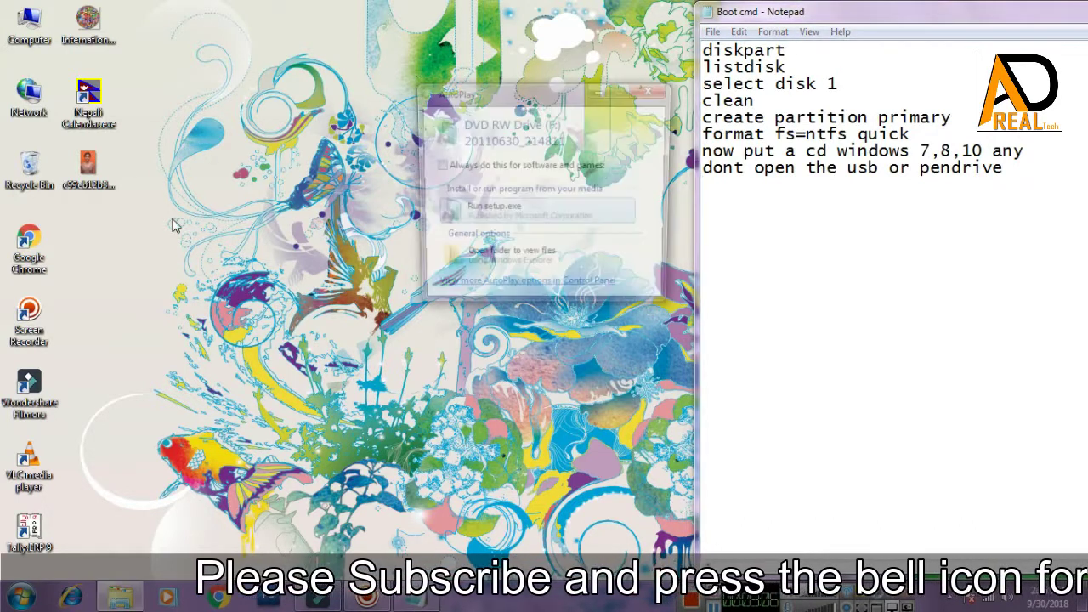
Dismiss the AutoPlay prompt and copy all files and folders from DVD RW Drive (F:) to the clipboard
{"action": "left_click", "coordinate": [653, 89]}
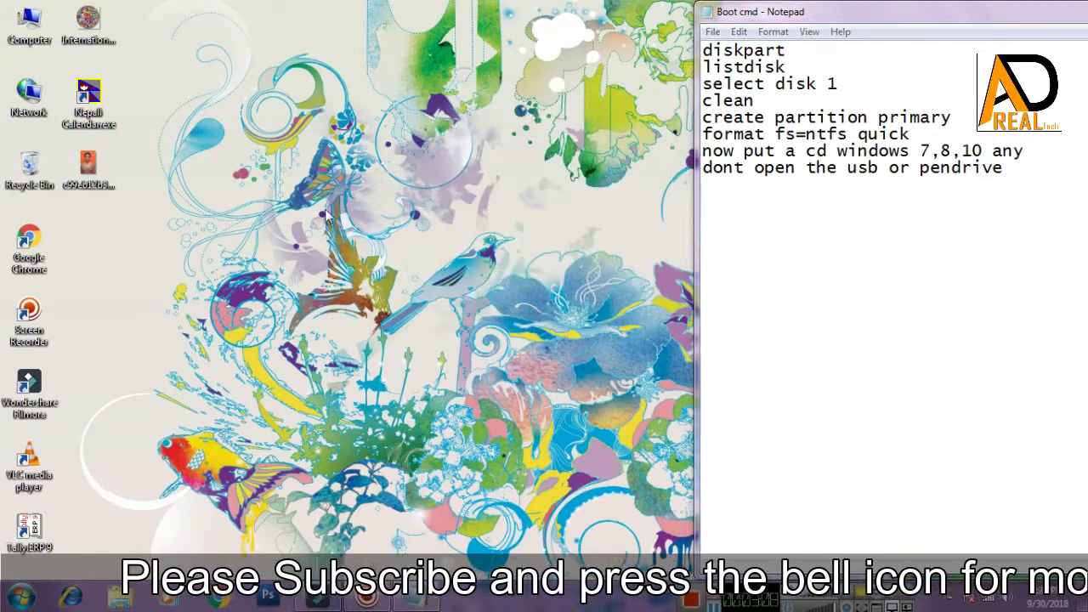
{"action": "key", "text": "super+e"}
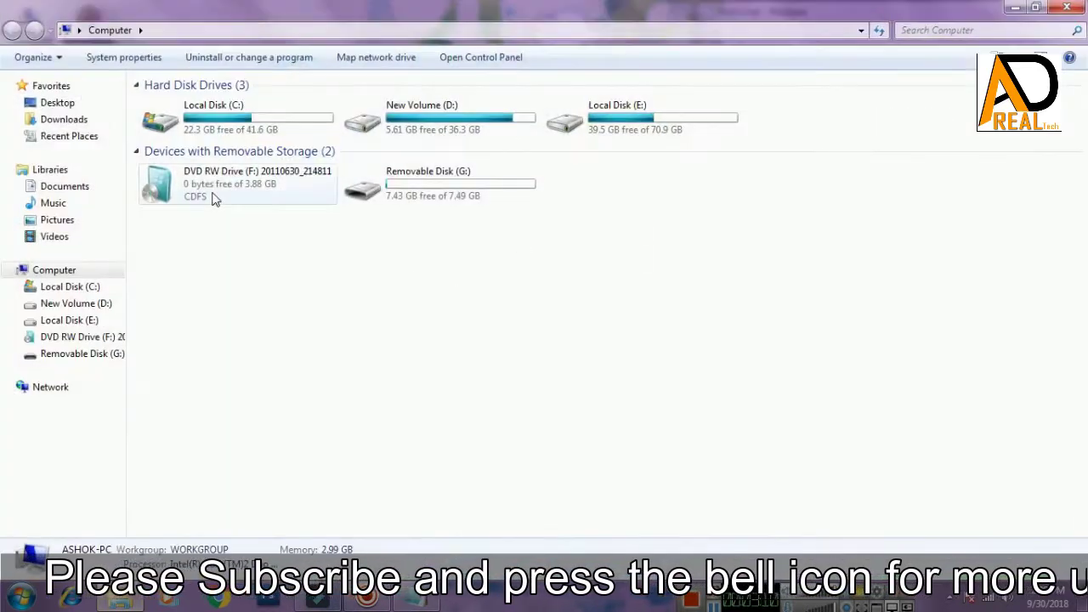
{"action": "right_click", "coordinate": [239, 181]}
{"action": "left_click", "coordinate": [278, 227]}
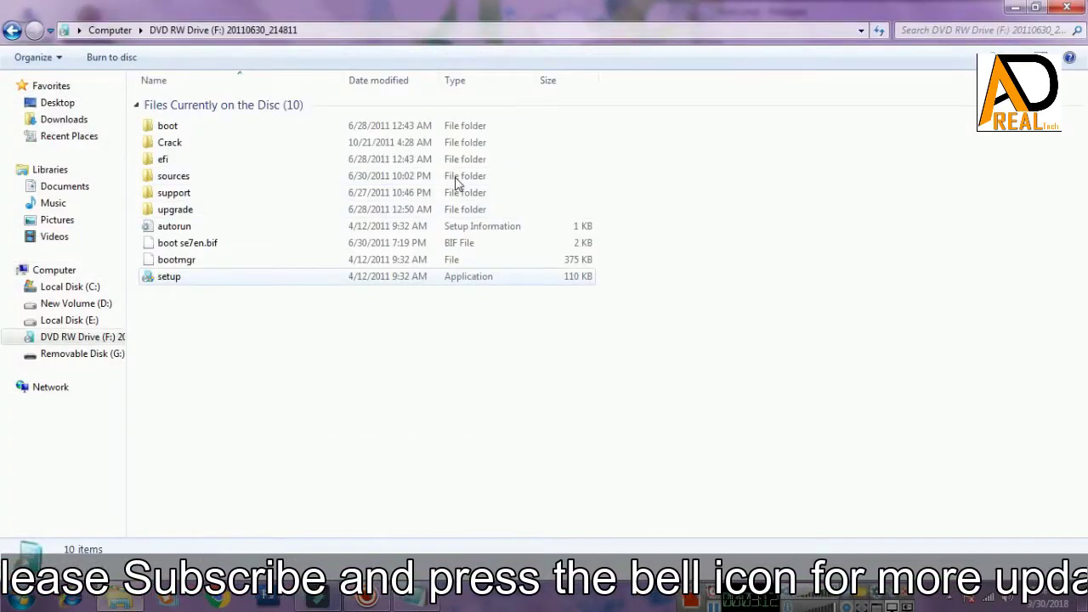
{"action": "left_click_drag", "start_coordinate": [200, 364], "coordinate": [266, 120]}
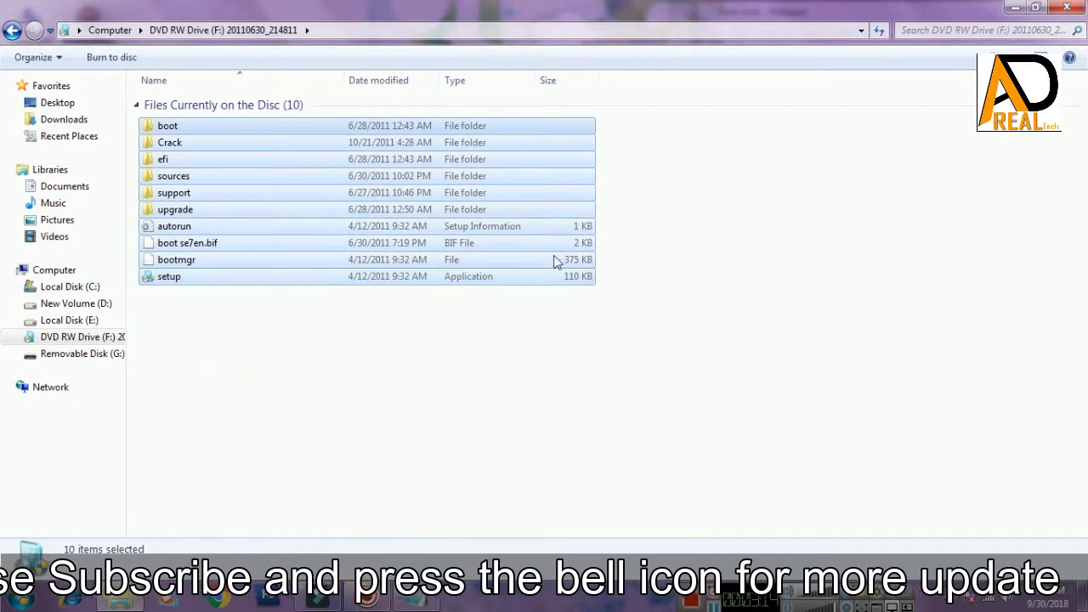
{"action": "right_click", "coordinate": [285, 243]}
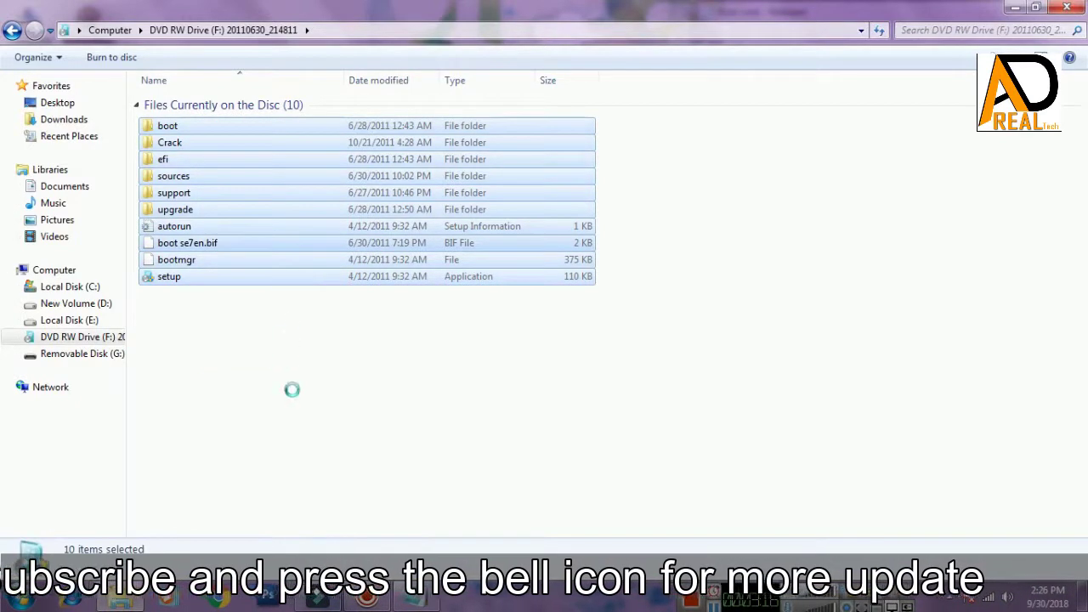
{"action": "left_click", "coordinate": [324, 279]}
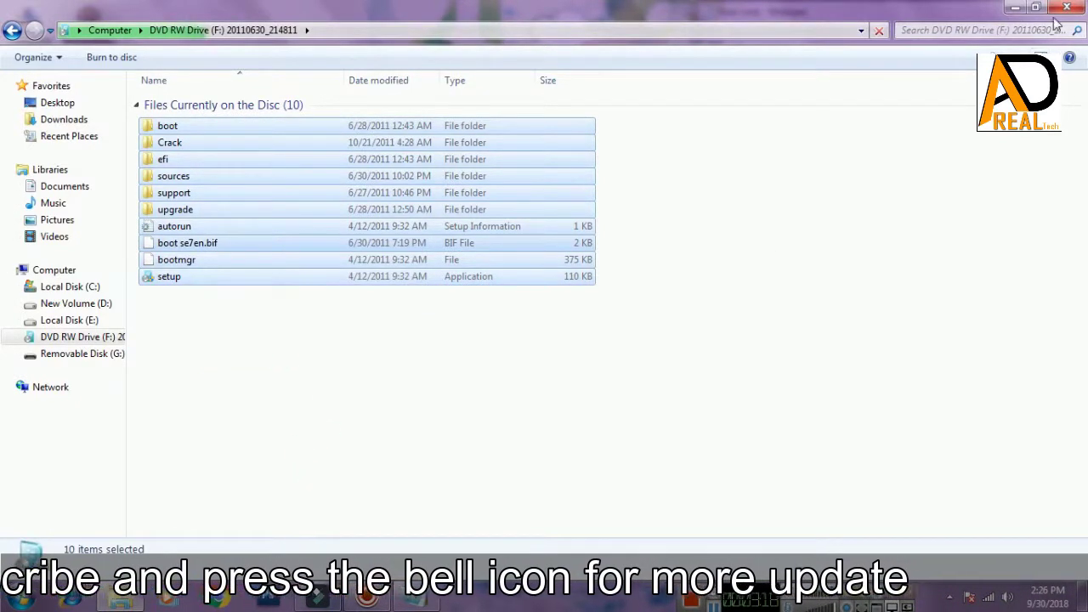
{"action": "key", "text": "alt+F4"}
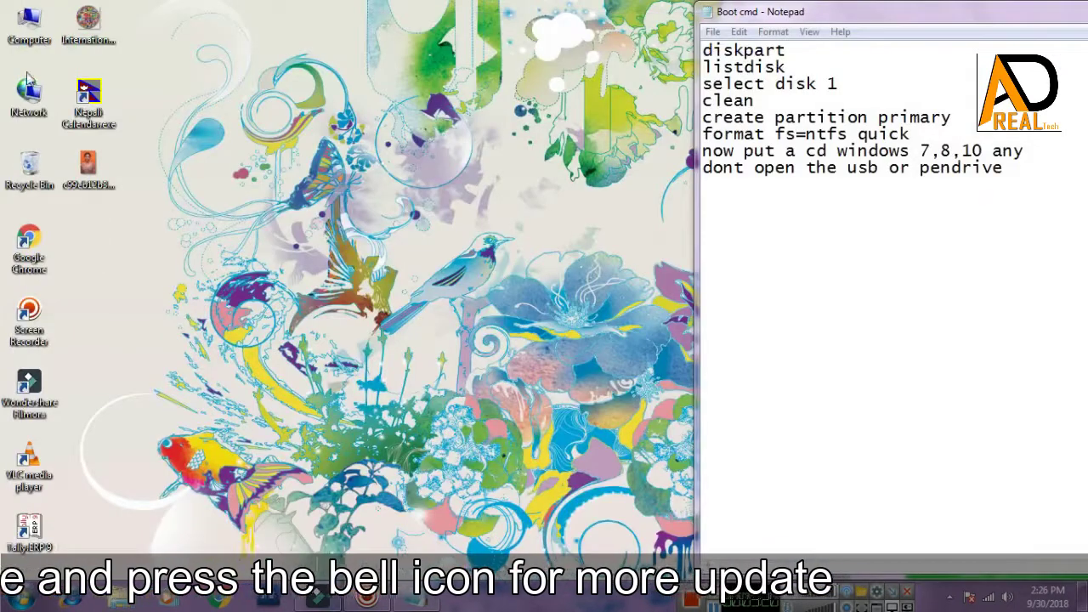
{"action": "double_click", "coordinate": [45, 31]}
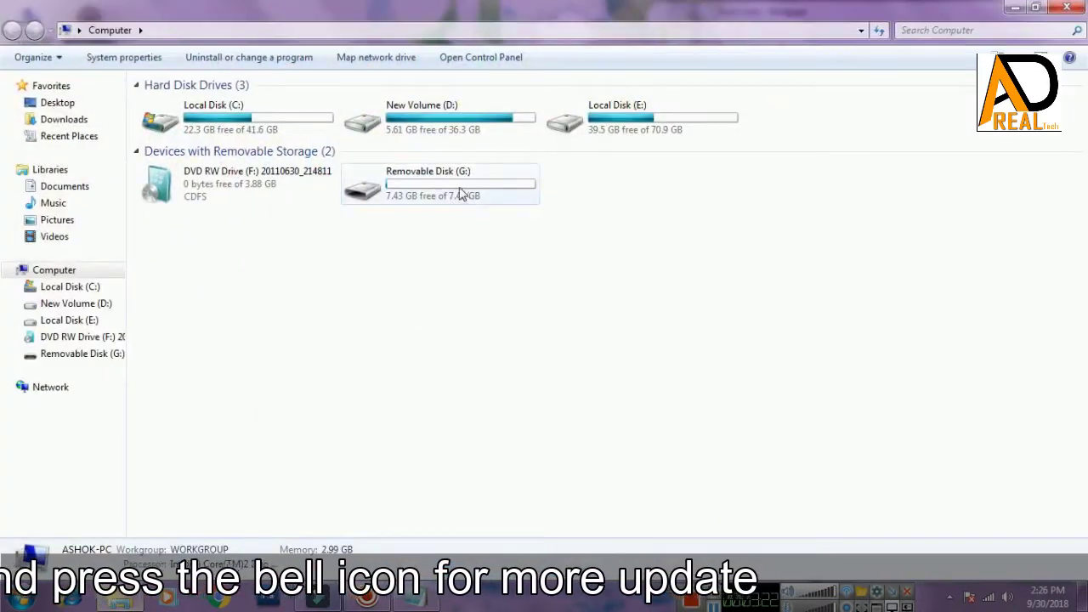
{"action": "left_click", "coordinate": [1015, 7]}
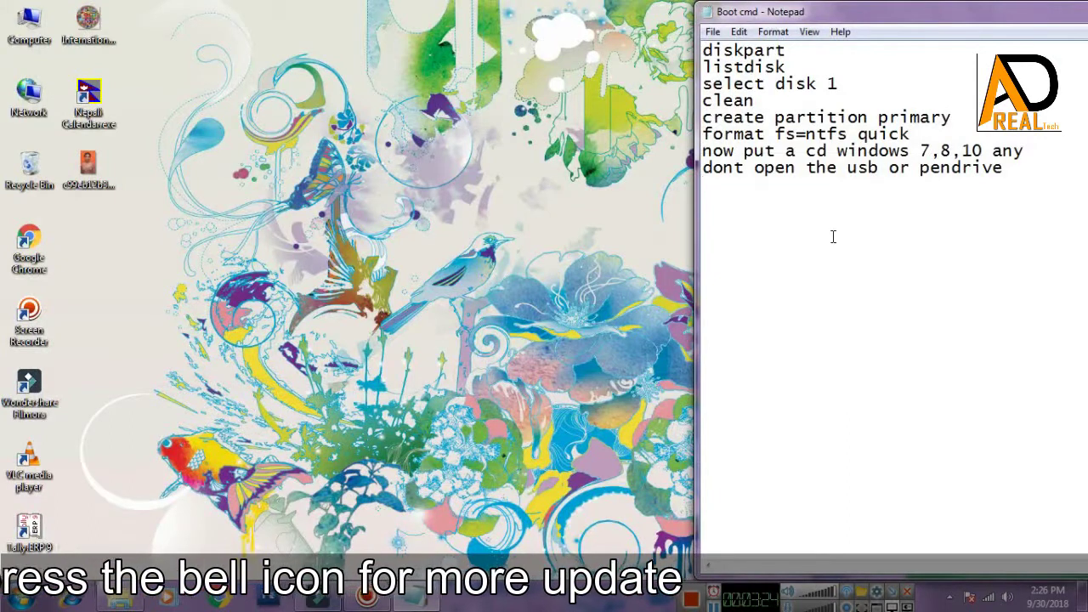
Add the line "now copy cd all file to pendrive" at the end of the Boot cmd note
{"action": "type", "text": "now "}
{"action": "type", "text": "cop"}
{"action": "key", "text": "BackSpace"}
{"action": "type", "text": "opy"}
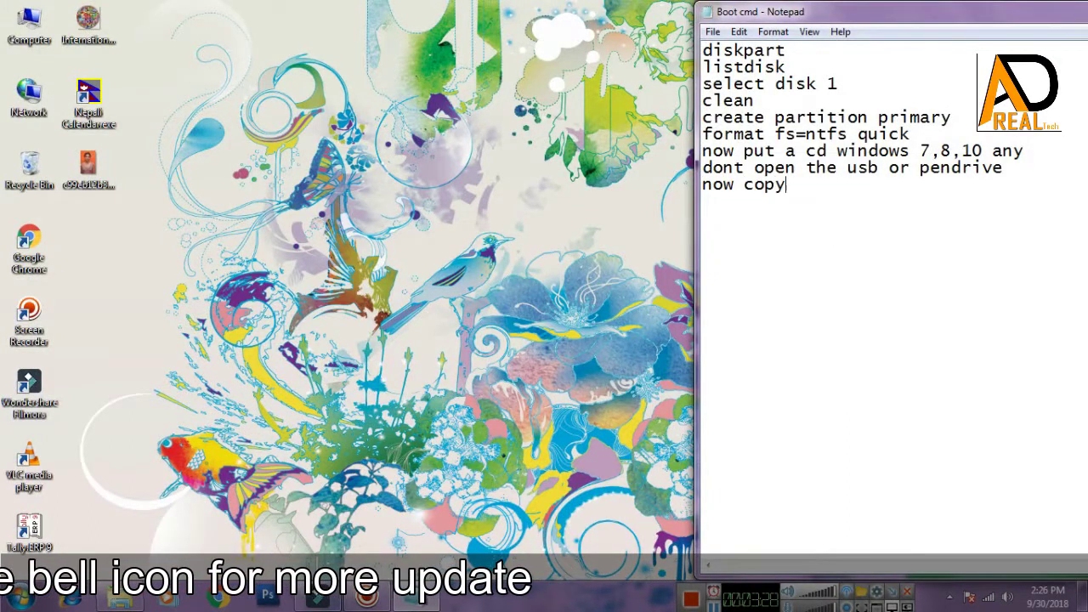
{"action": "type", "text": " c"}
{"action": "type", "text": "d"}
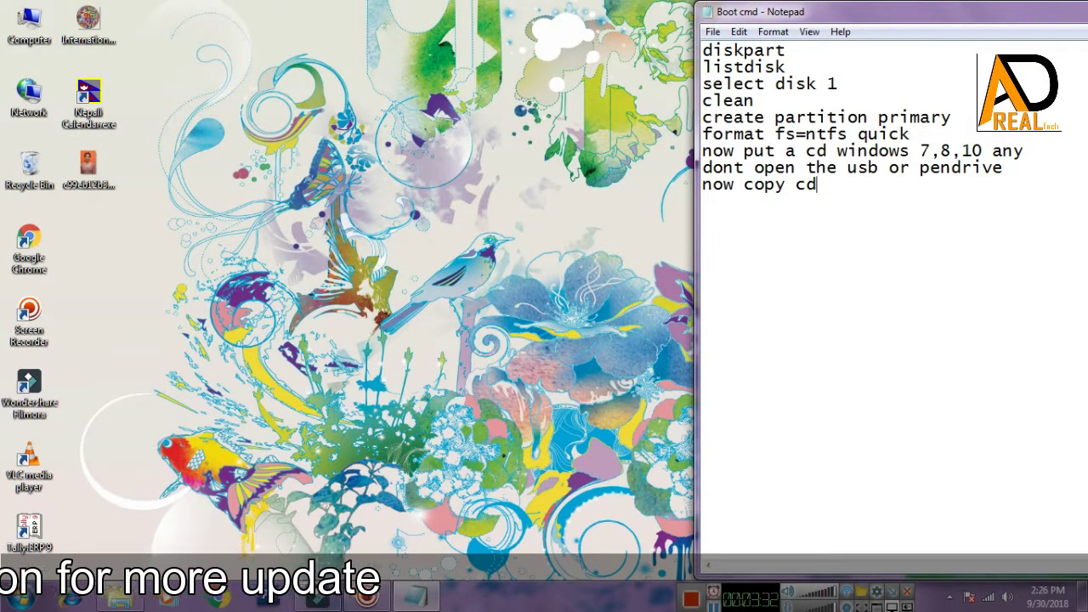
{"action": "type", "text": " all file"}
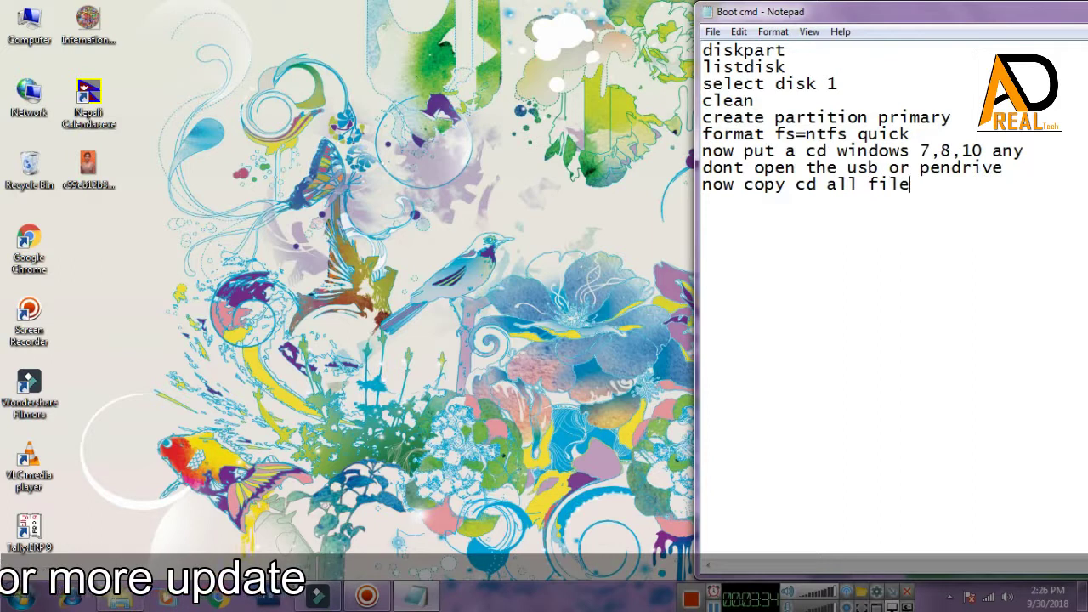
{"action": "type", "text": " to pe"}
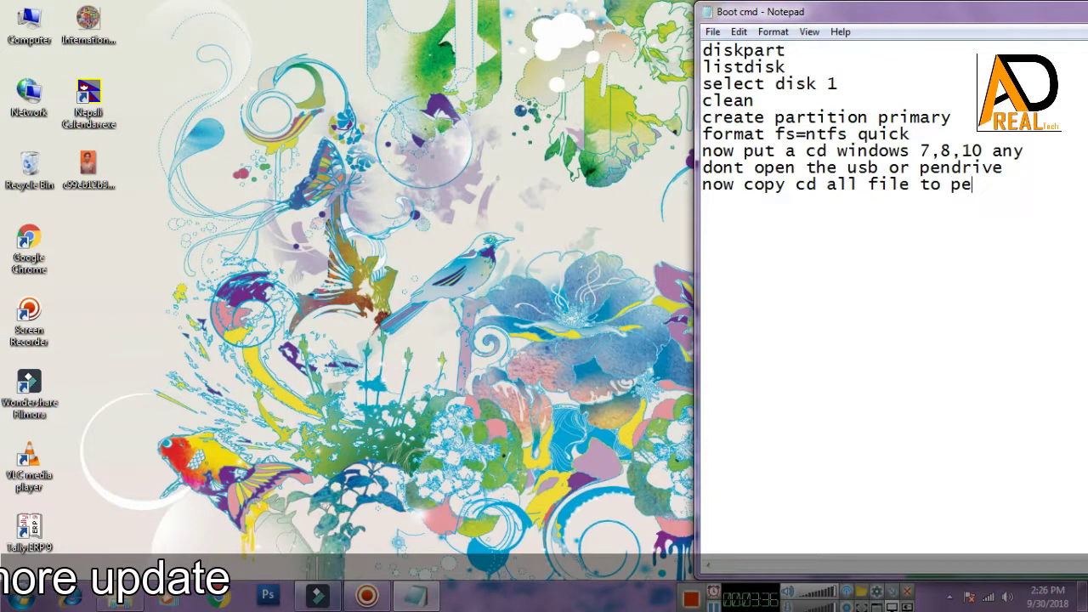
{"action": "type", "text": "ndrive"}
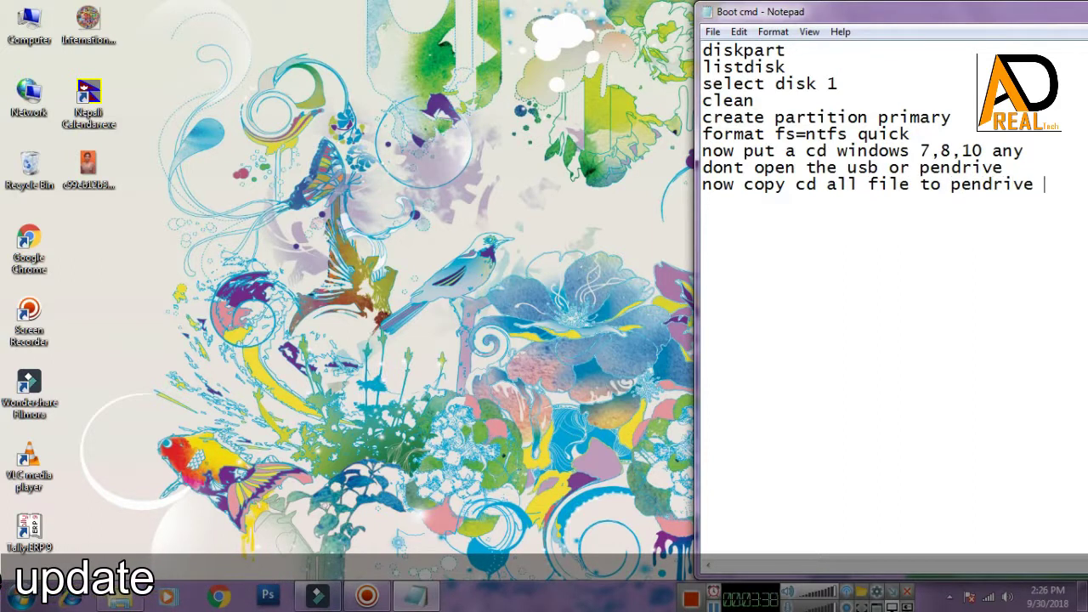
Paste the copied DVD files into Removable Disk (G:) and expand the copy operation's details
{"action": "double_click", "coordinate": [29, 20]}
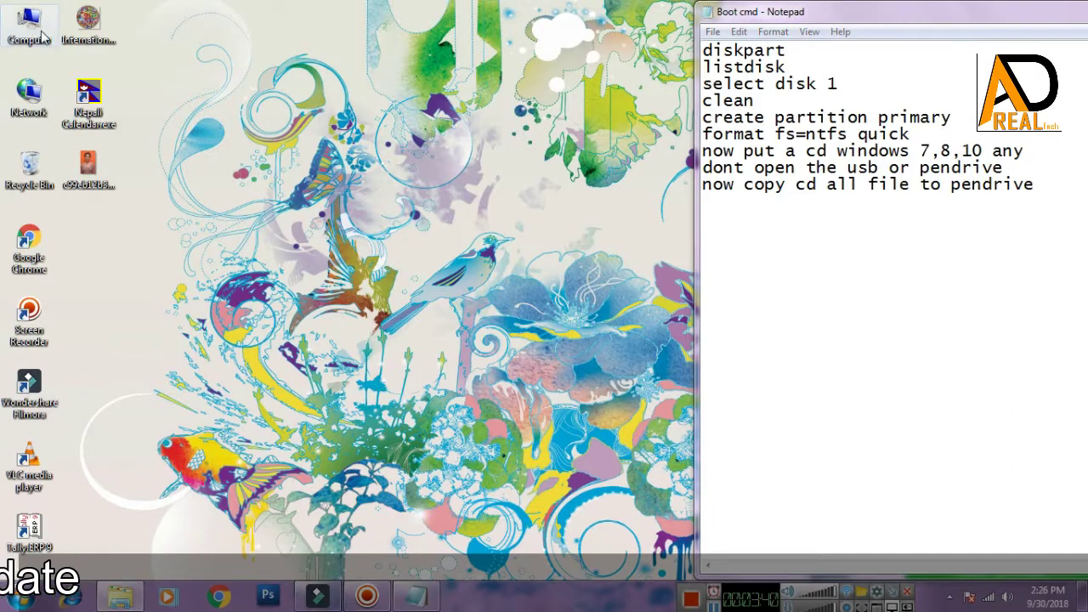
{"action": "double_click", "coordinate": [699, 280]}
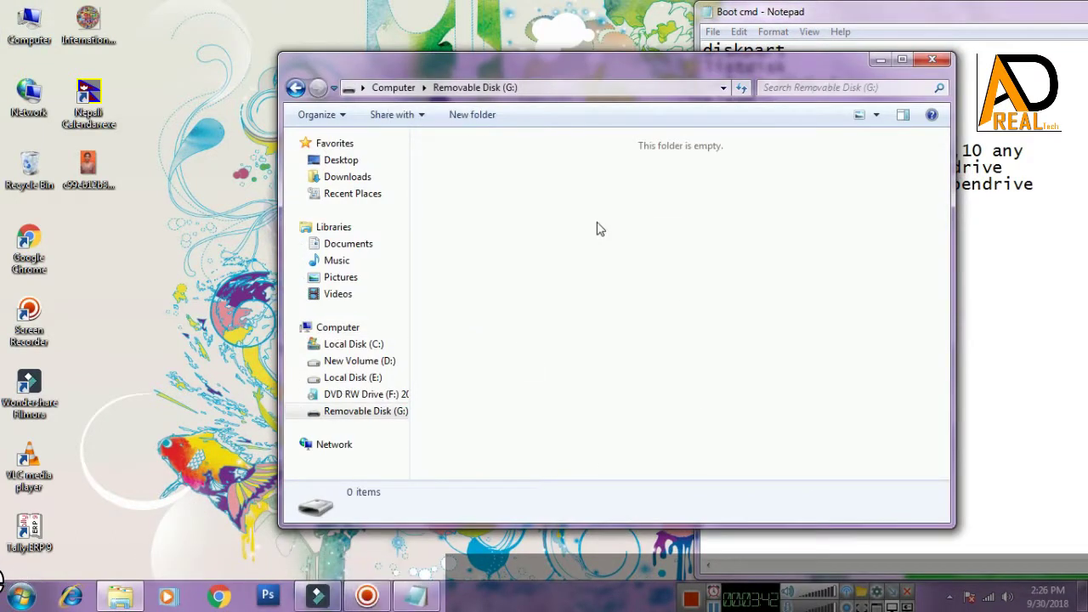
{"action": "right_click", "coordinate": [599, 227]}
{"action": "left_click", "coordinate": [634, 337]}
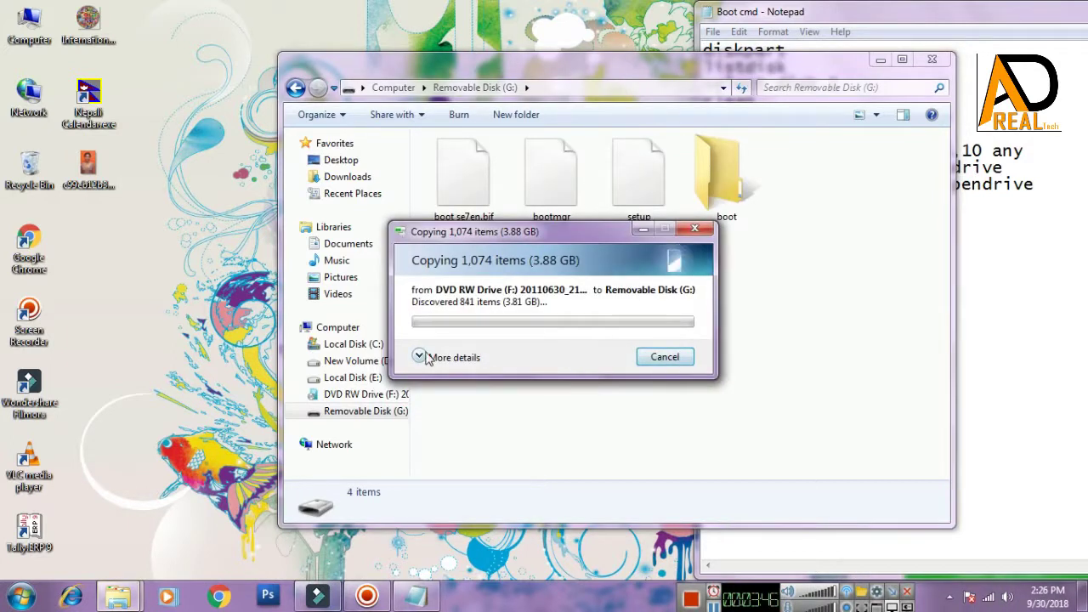
{"action": "left_click", "coordinate": [420, 357]}
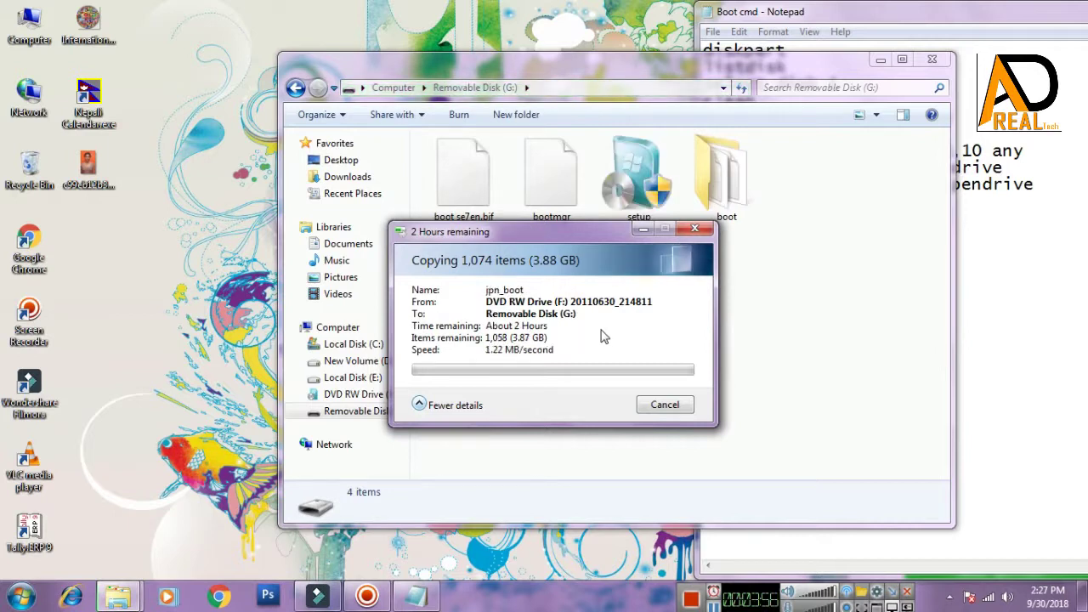
Minimize the copy progress and close the Removable Disk (G:) window and the Boot cmd note
{"action": "left_click", "coordinate": [642, 231]}
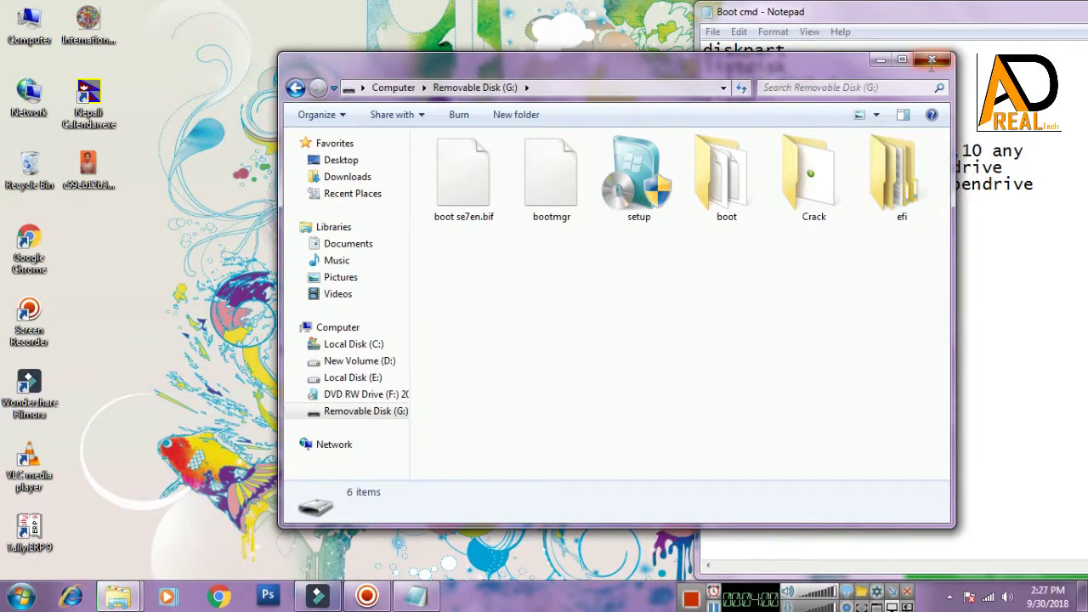
{"action": "left_click", "coordinate": [931, 59]}
{"action": "left_click_drag", "start_coordinate": [1084, 14], "coordinate": [568, 79]}
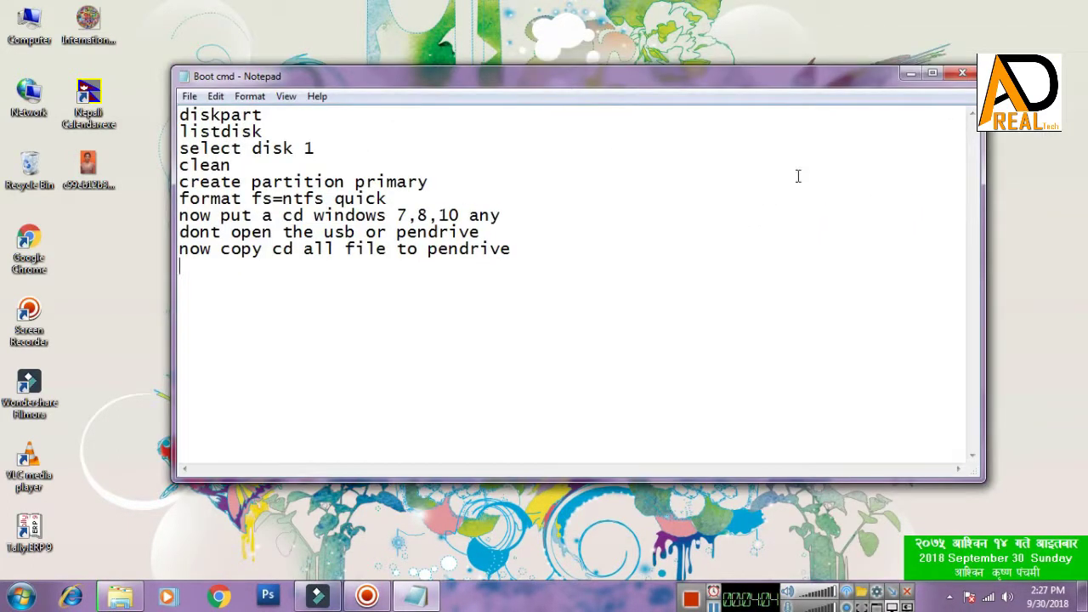
{"action": "left_click", "coordinate": [962, 73]}
Bring the file copy progress back into view to check it
{"action": "mouse_move", "coordinate": [314, 602]}
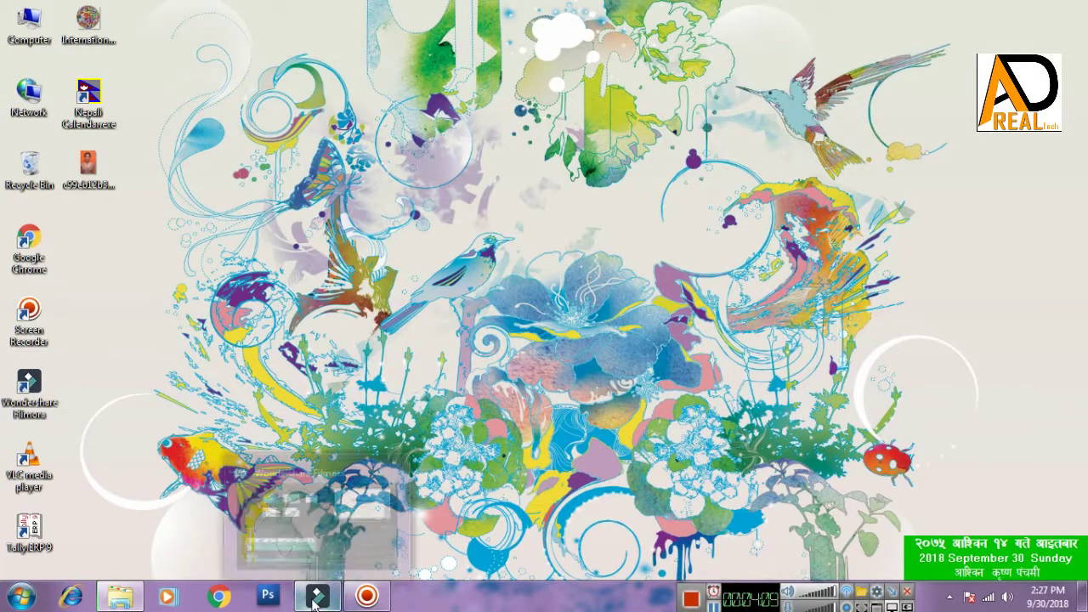
{"action": "left_click", "coordinate": [120, 597]}
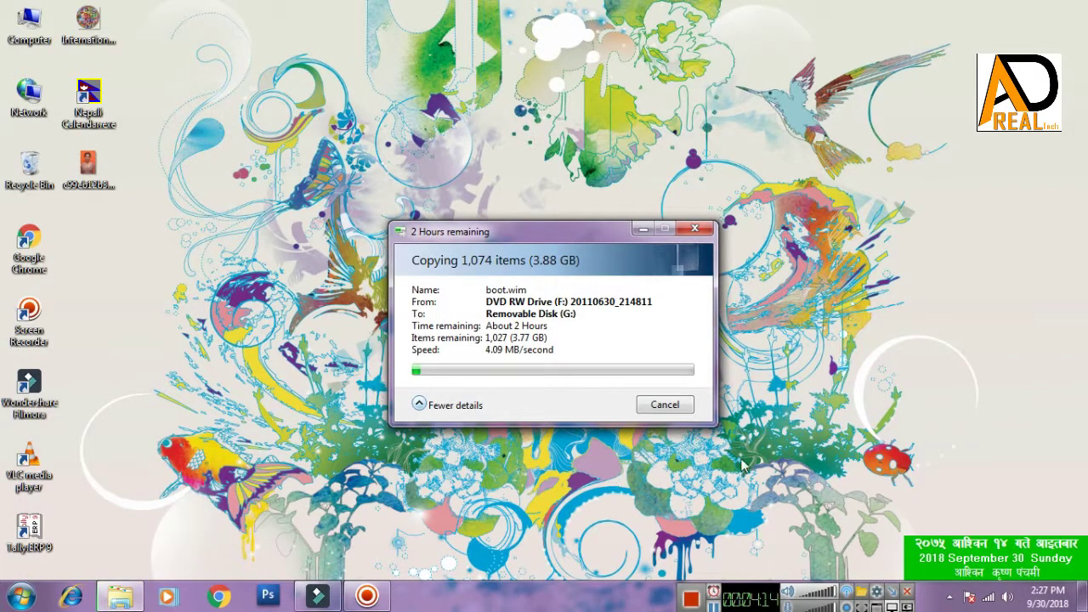
{"action": "right_click", "coordinate": [194, 246]}
{"action": "left_click", "coordinate": [231, 292]}
{"action": "right_click", "coordinate": [231, 292]}
{"action": "left_click", "coordinate": [255, 337]}
{"action": "right_click", "coordinate": [251, 301]}
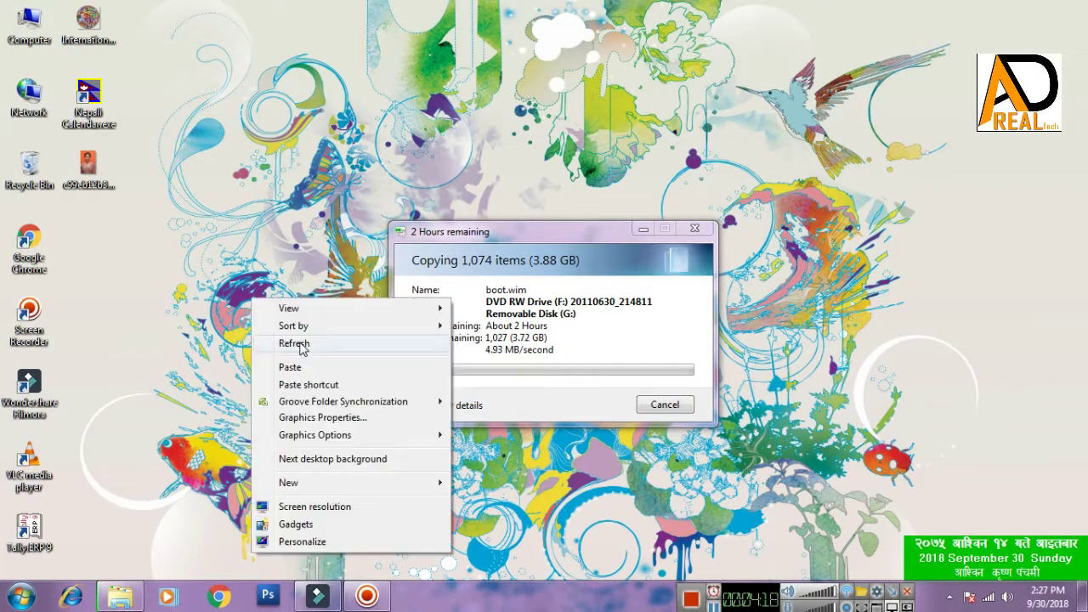
{"action": "left_click", "coordinate": [257, 341]}
{"action": "right_click", "coordinate": [301, 85]}
{"action": "left_click", "coordinate": [340, 121]}
{"action": "right_click", "coordinate": [346, 128]}
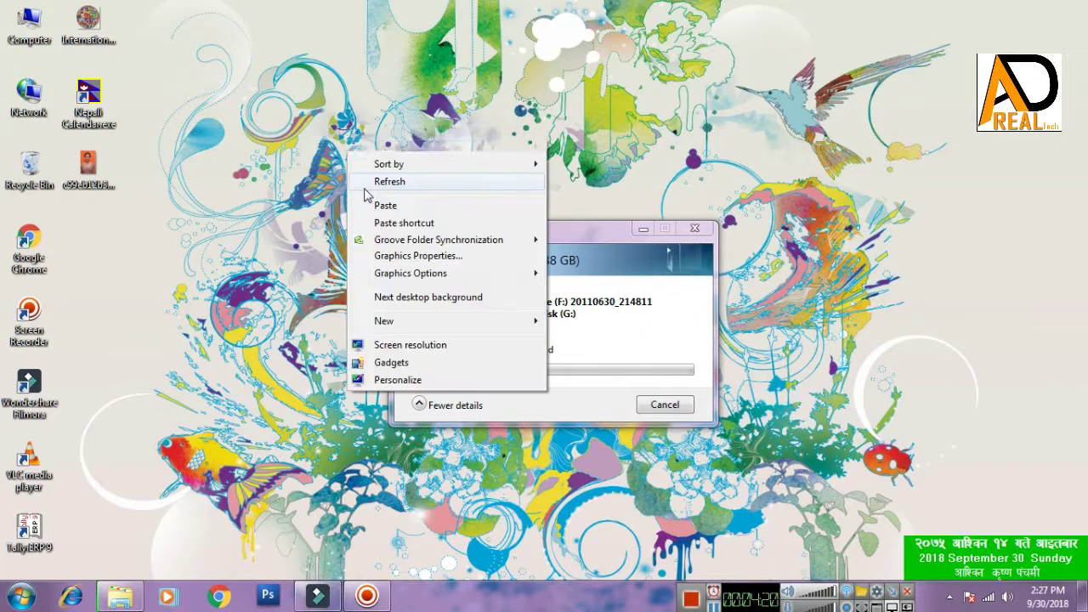
{"action": "left_click", "coordinate": [367, 182]}
{"action": "right_click", "coordinate": [367, 182]}
{"action": "left_click", "coordinate": [374, 225]}
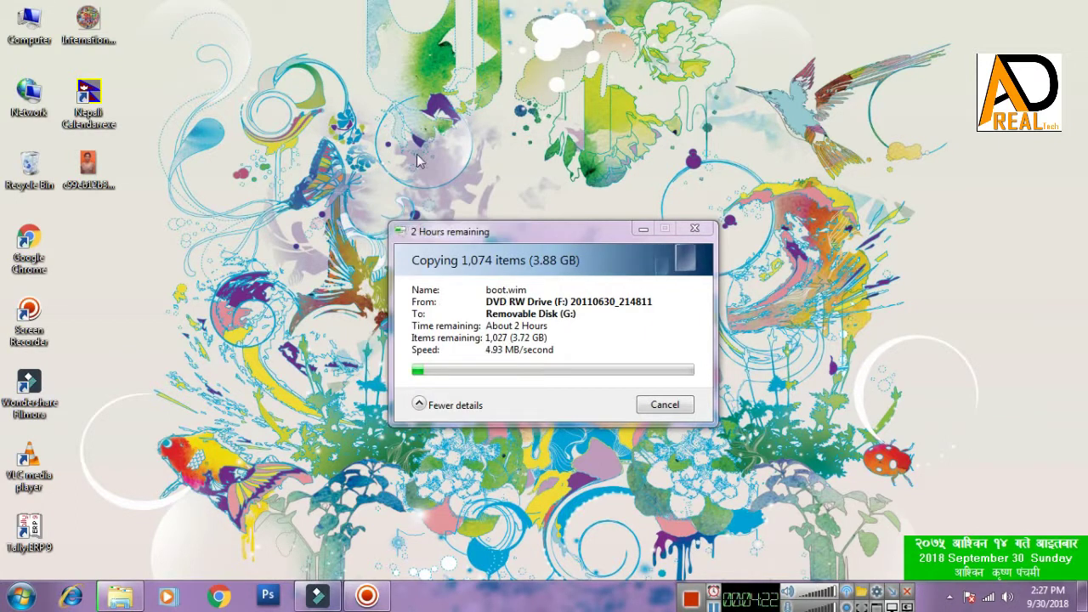
{"action": "right_click", "coordinate": [391, 121]}
{"action": "left_click", "coordinate": [419, 166]}
{"action": "right_click", "coordinate": [416, 168]}
{"action": "left_click", "coordinate": [429, 207]}
{"action": "right_click", "coordinate": [358, 91]}
{"action": "left_click", "coordinate": [406, 138]}
{"action": "right_click", "coordinate": [389, 129]}
{"action": "left_click", "coordinate": [433, 179]}
{"action": "right_click", "coordinate": [374, 124]}
{"action": "left_click", "coordinate": [420, 163]}
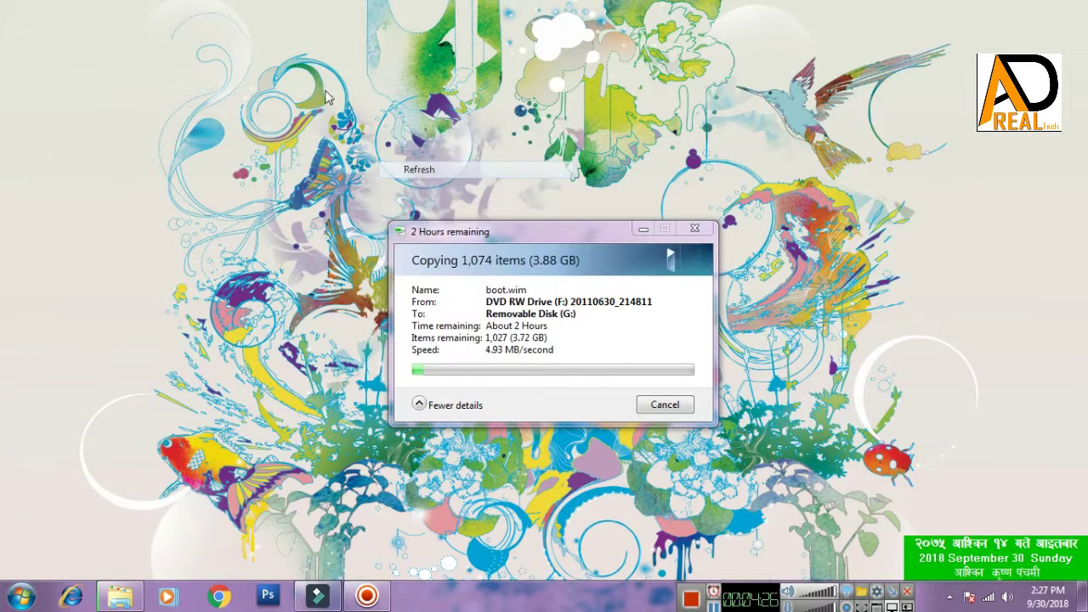
{"action": "right_click", "coordinate": [327, 90]}
{"action": "left_click", "coordinate": [380, 139]}
{"action": "right_click", "coordinate": [355, 99]}
{"action": "left_click", "coordinate": [397, 145]}
{"action": "right_click", "coordinate": [356, 97]}
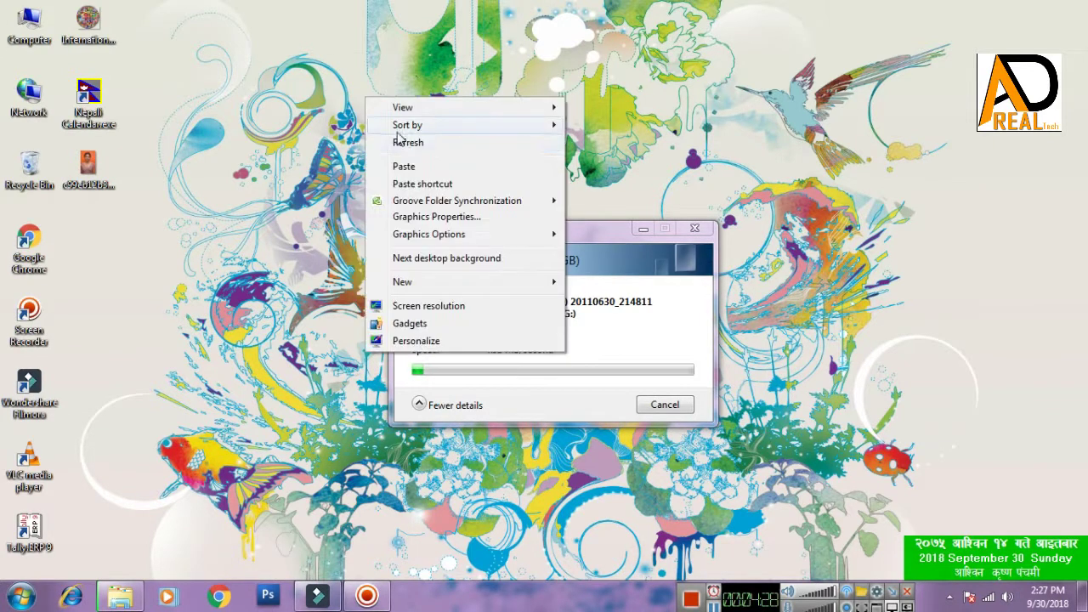
{"action": "left_click", "coordinate": [406, 141]}
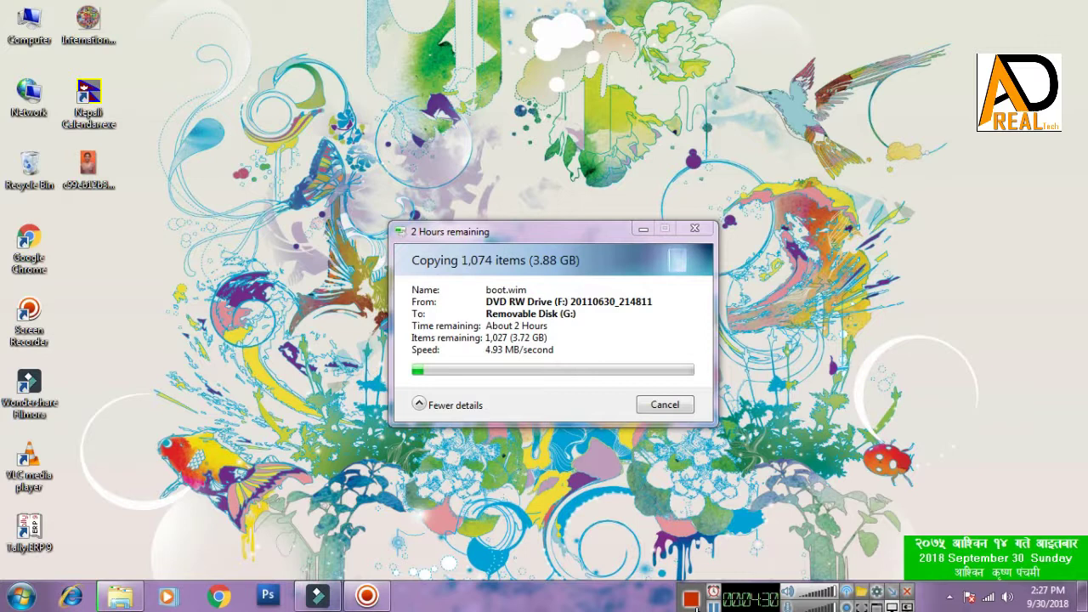